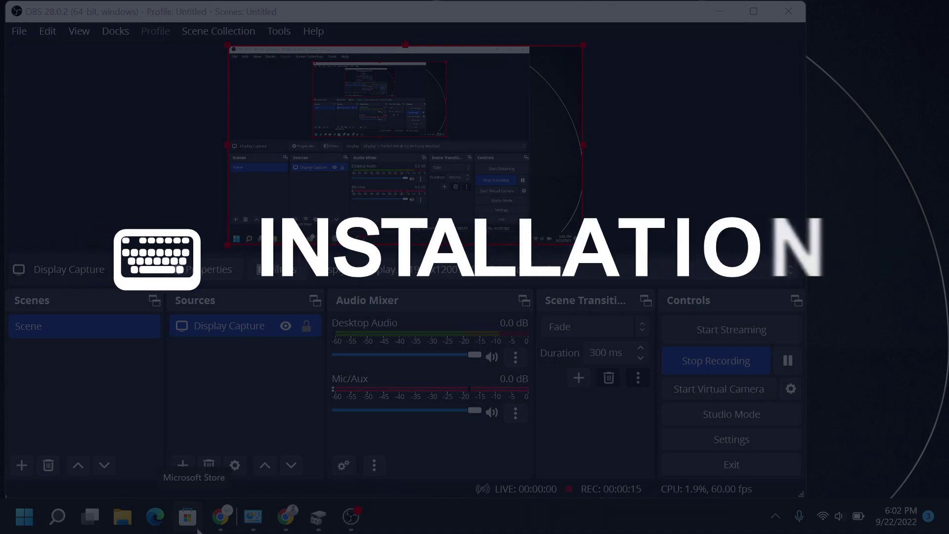
# Step: Go to Crucial's SSD support page and accept the cookie notice
pyautogui.moveTo(221, 516)
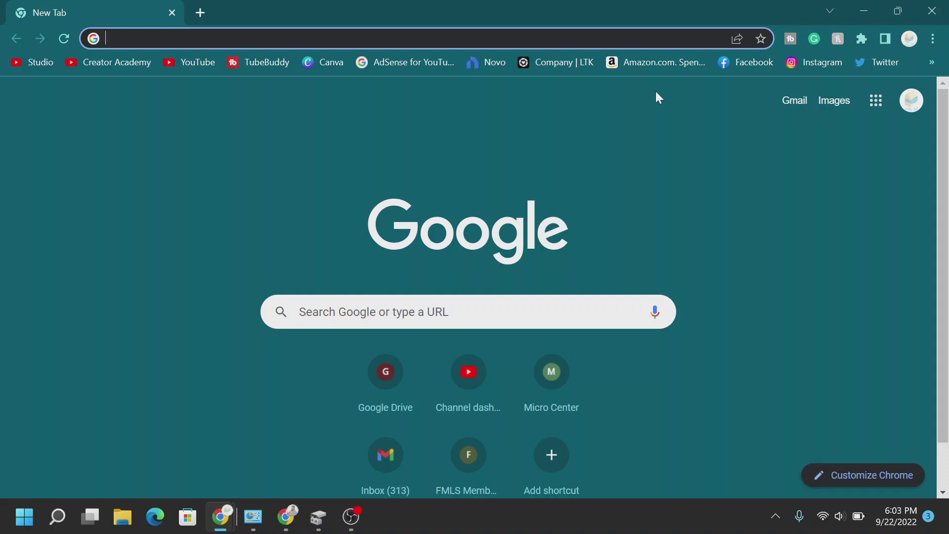
pyautogui.write('www.crucial/support/ssd')
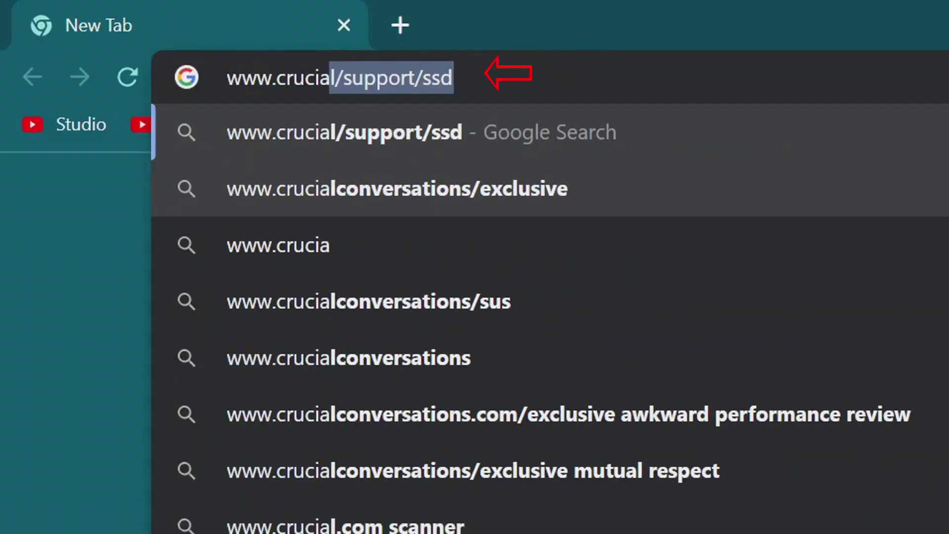
pyautogui.press('Return')
pyautogui.click(435, 479)
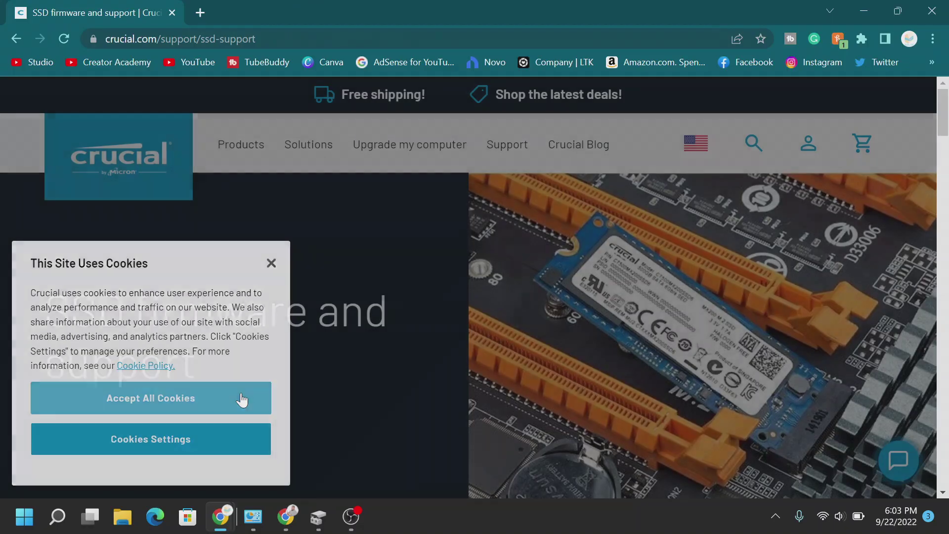
pyautogui.click(239, 393)
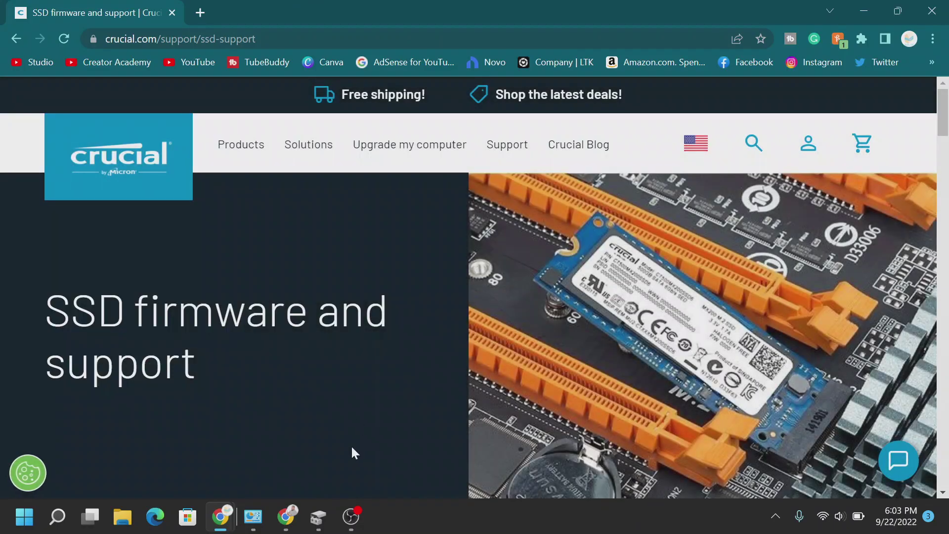
# Step: Open the Windows SSD installation instructions for a 2.5-inch drive
pyautogui.scroll(-2, 352, 448)
pyautogui.scroll(-10, 352, 453)
pyautogui.click(247, 372)
pyautogui.scroll(-10, 395, 402)
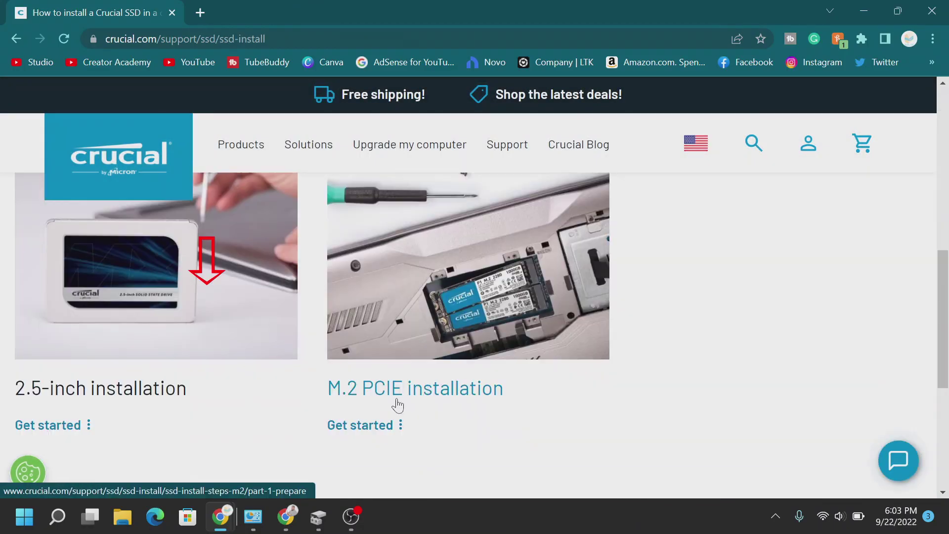
pyautogui.scroll(2, 400, 404)
pyautogui.scroll(-6, 271, 403)
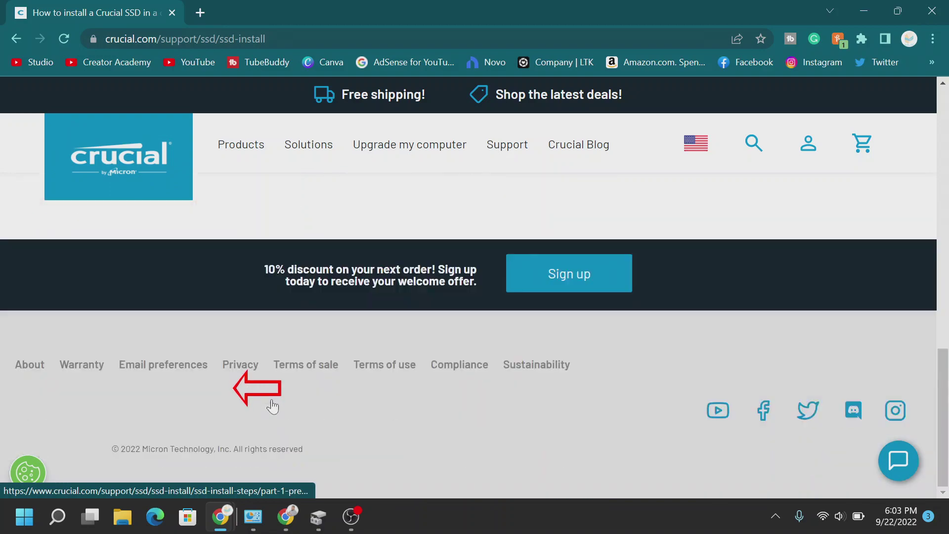
pyautogui.scroll(6, 271, 402)
pyautogui.click(214, 358)
# Step: Show installation Step 2 and follow its crucial.com/clone software link
pyautogui.scroll(-5, 215, 357)
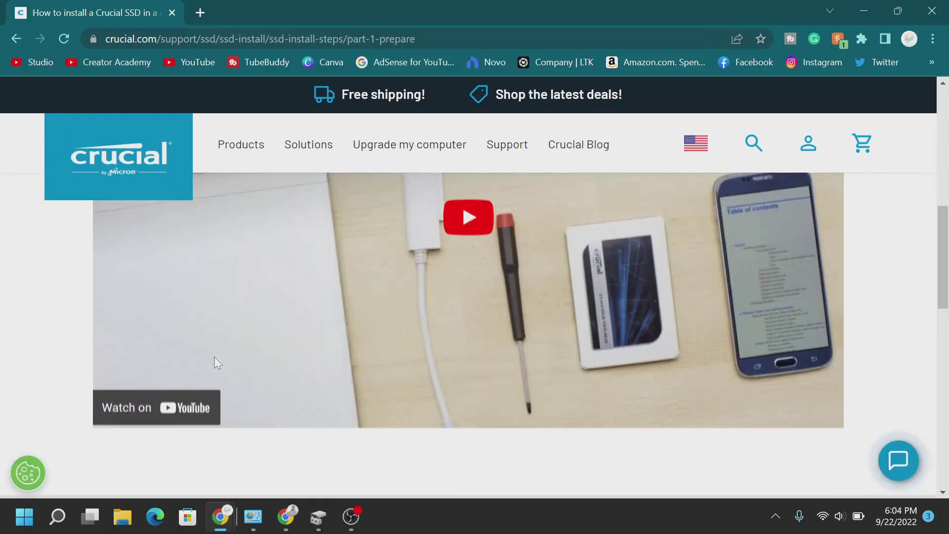
pyautogui.scroll(-10, 215, 357)
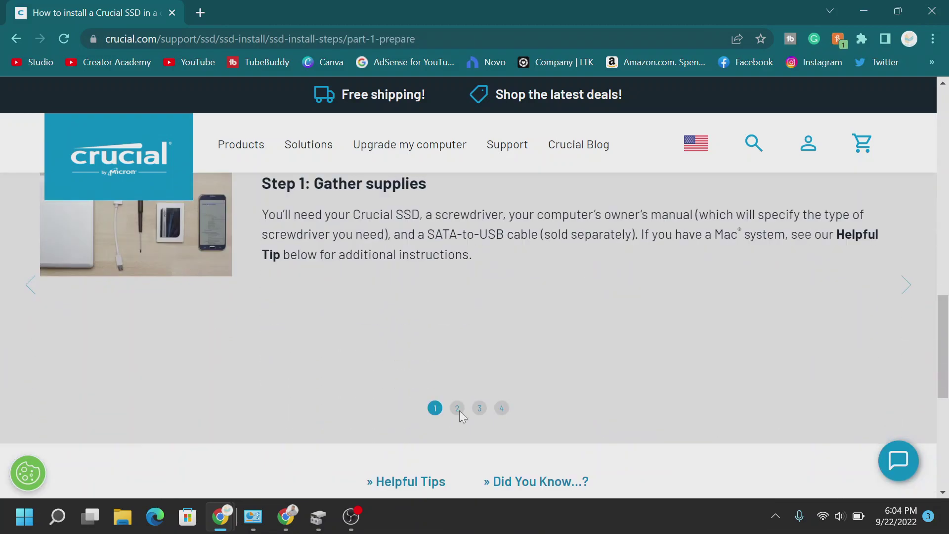
pyautogui.scroll(4, 459, 410)
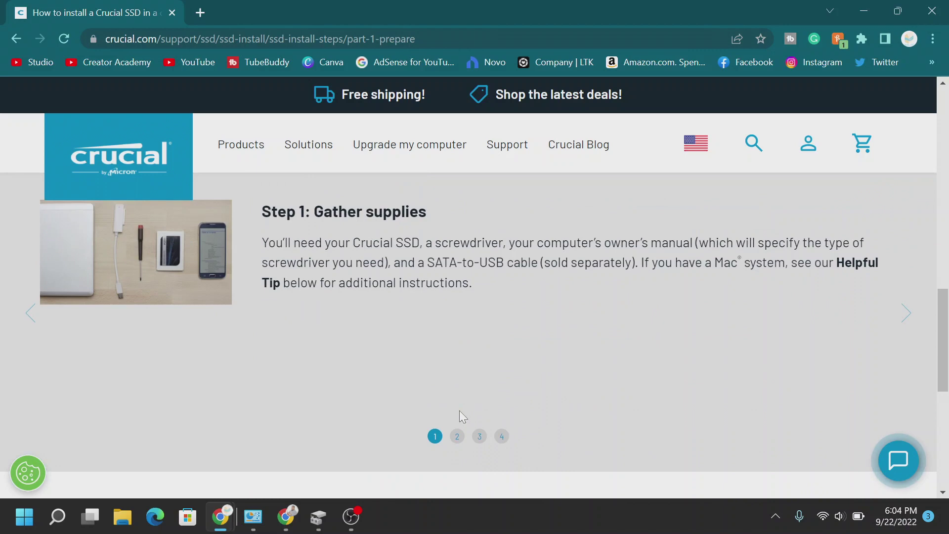
pyautogui.click(458, 438)
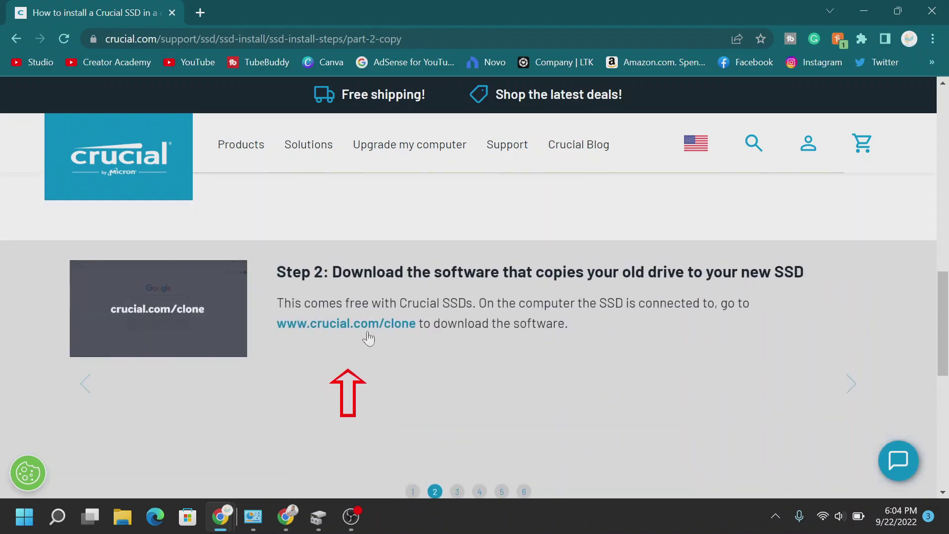
pyautogui.click(366, 327)
# Step: Choose United States (English) and download the 667 MB Acronis True Image for Crucial installer
pyautogui.click(530, 433)
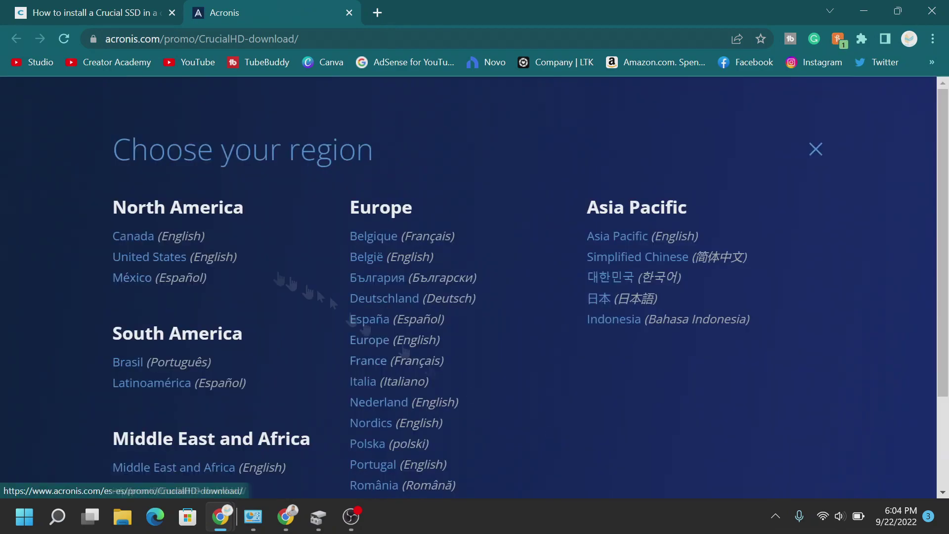
pyautogui.click(163, 257)
pyautogui.scroll(2, 329, 308)
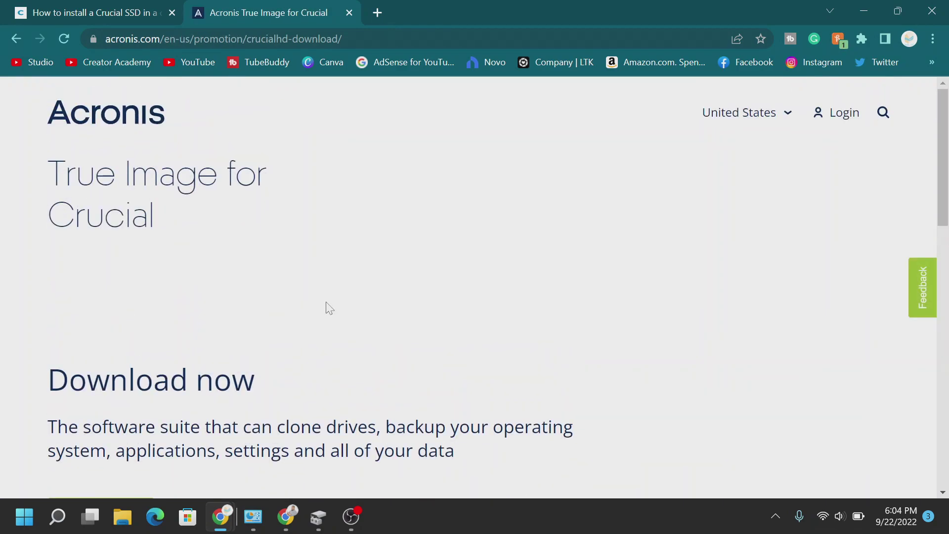
pyautogui.scroll(-3, 330, 307)
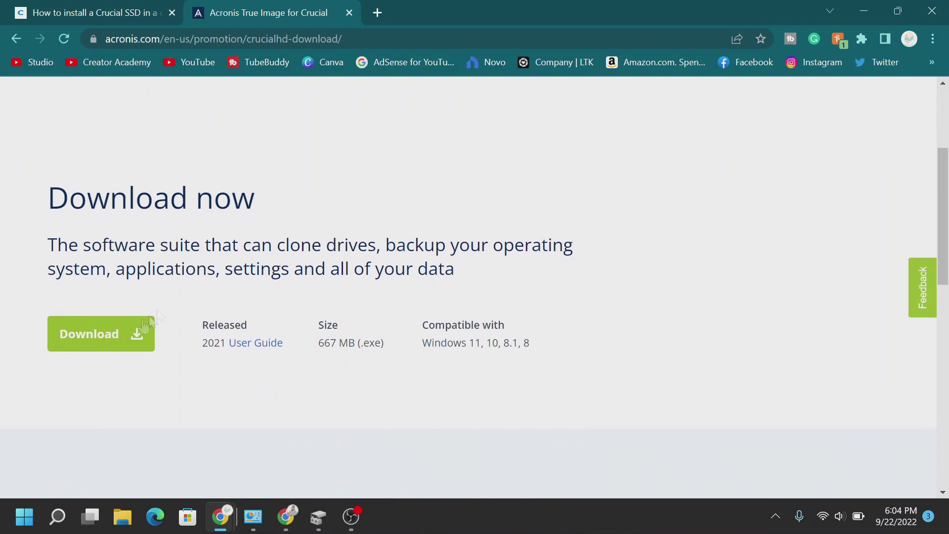
pyautogui.click(112, 335)
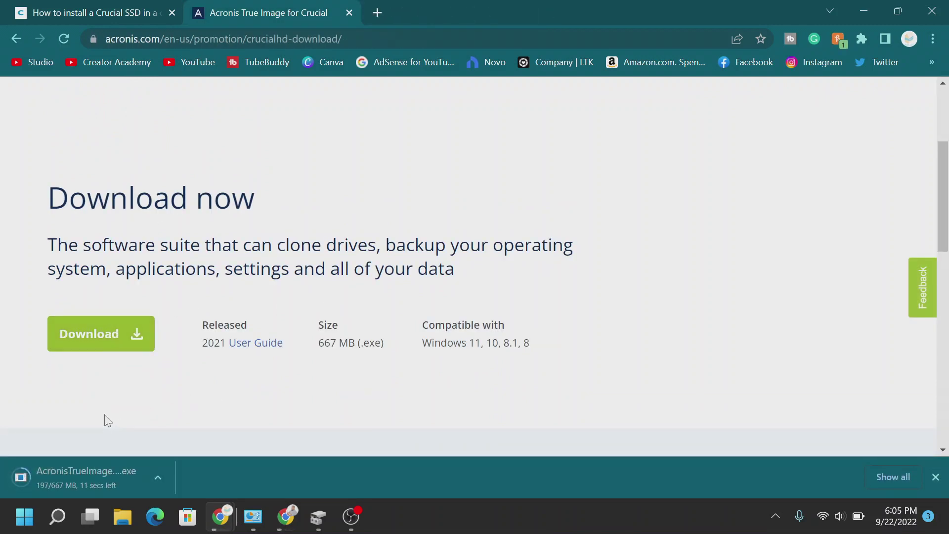
pyautogui.scroll(-1, 104, 424)
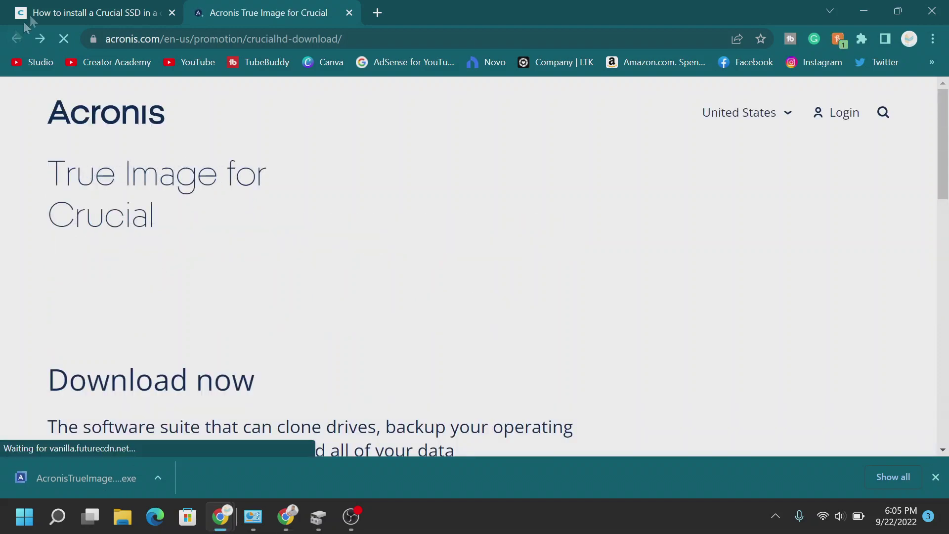
pyautogui.click(60, 14)
# Step: Go back to the support page and download Storage Executive 8.03 for 64-bit Windows
pyautogui.rightClick(20, 40)
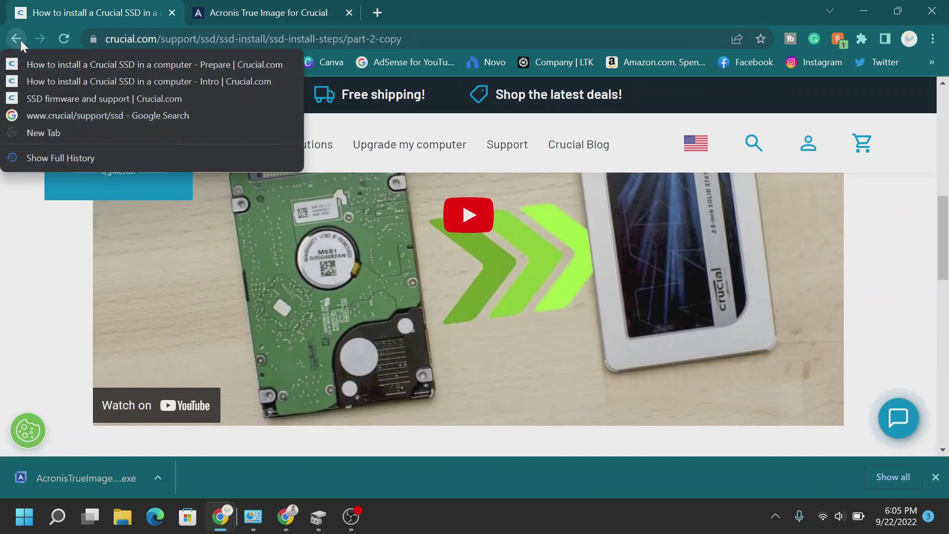
pyautogui.click(82, 99)
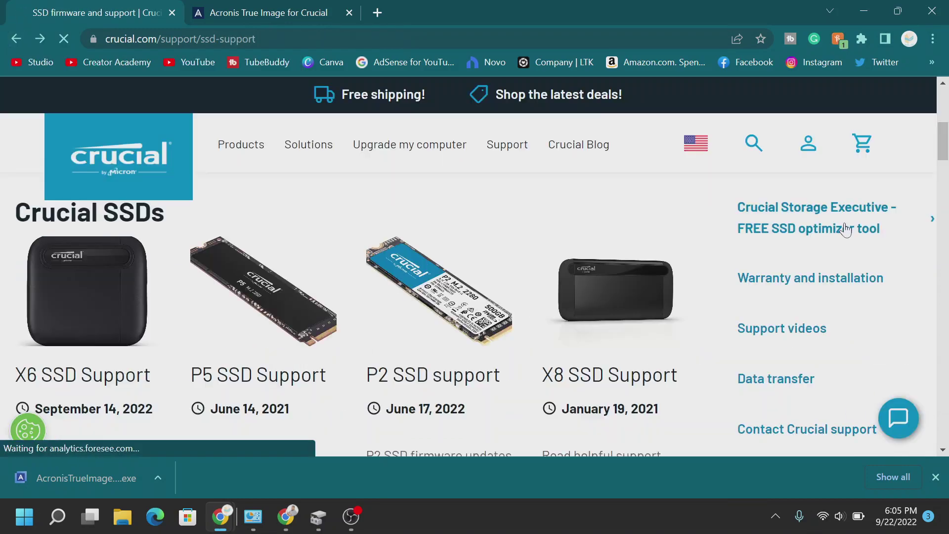
pyautogui.click(846, 229)
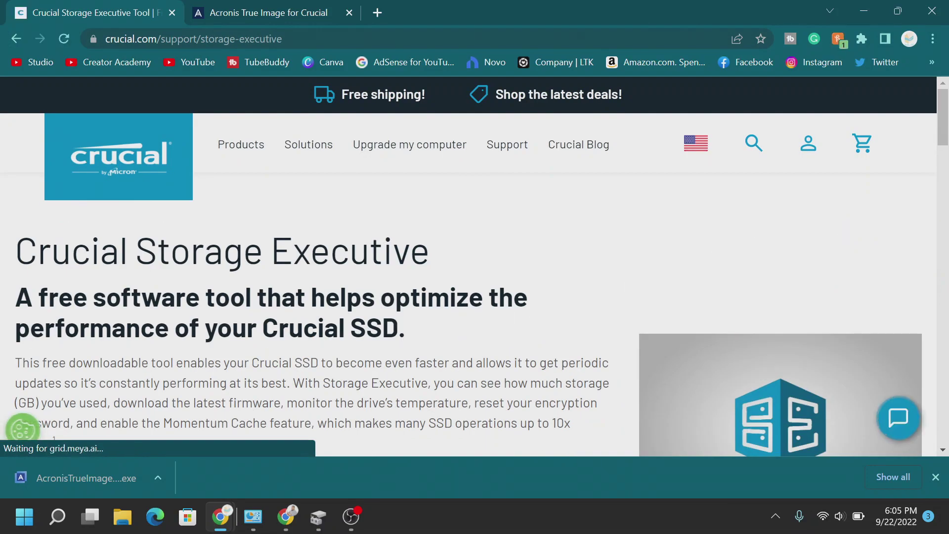
pyautogui.scroll(-4, 477, 326)
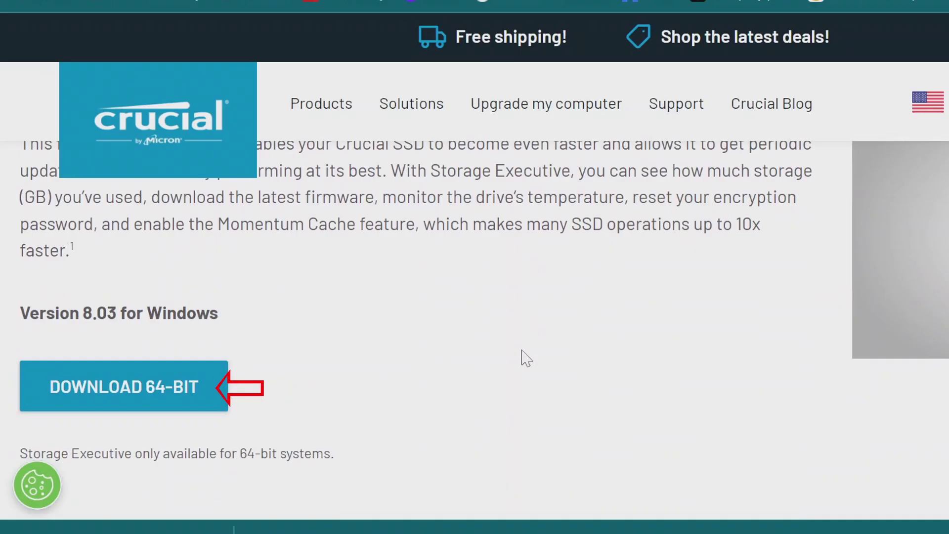
pyautogui.click(156, 398)
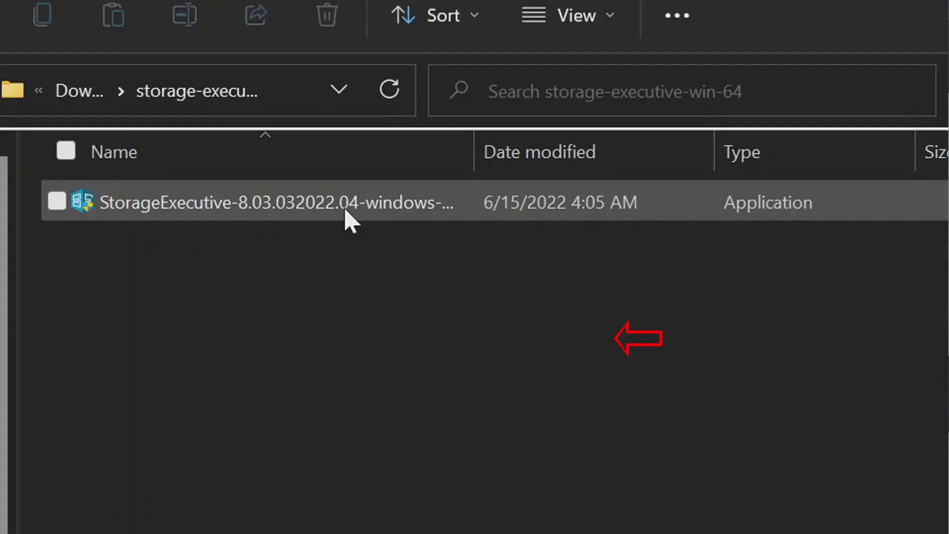
# Step: Install Storage Executive as administrator, skipping shortcuts, and allow it through the firewall
pyautogui.rightClick(344, 212)
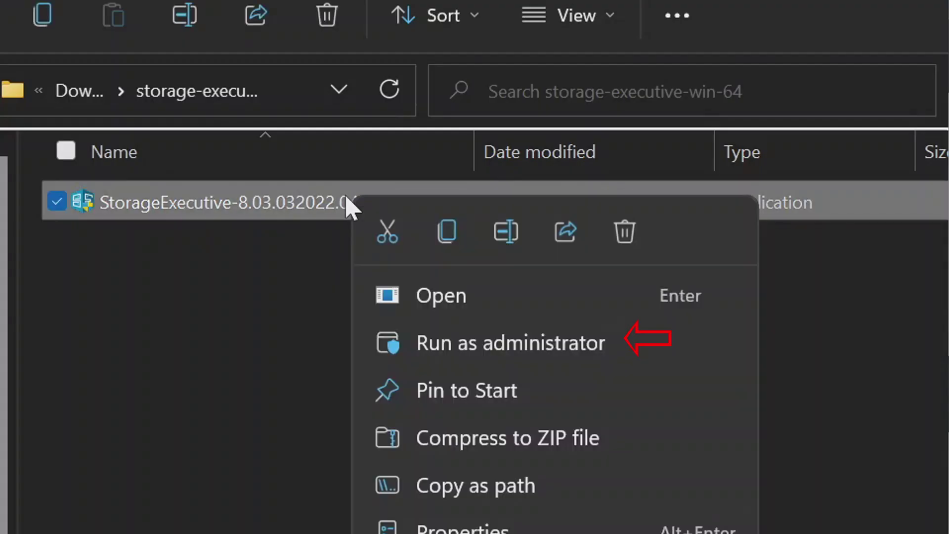
pyautogui.click(434, 345)
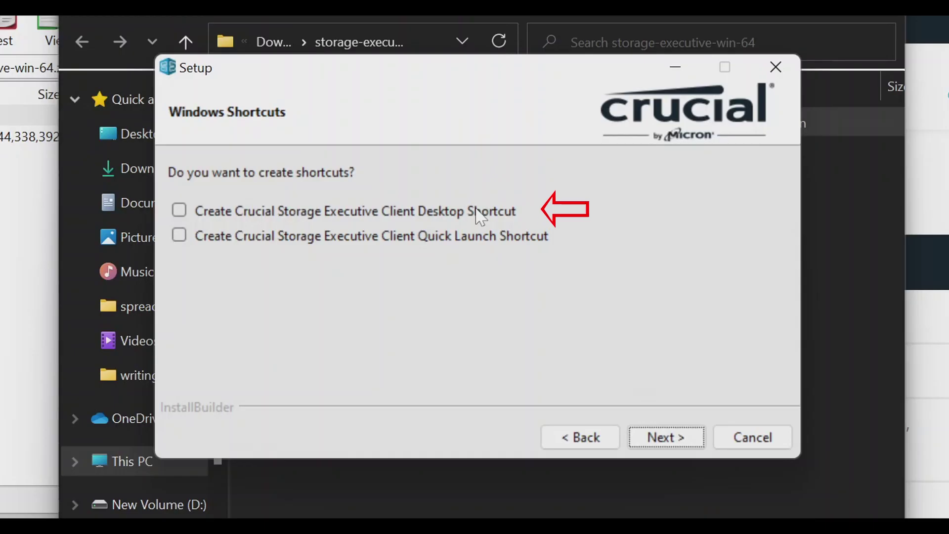
pyautogui.click(692, 441)
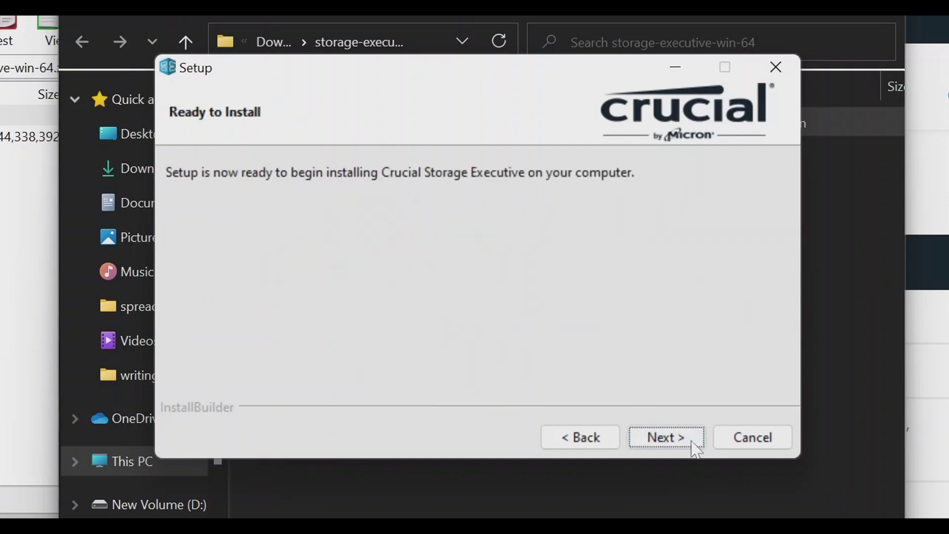
pyautogui.click(666, 437)
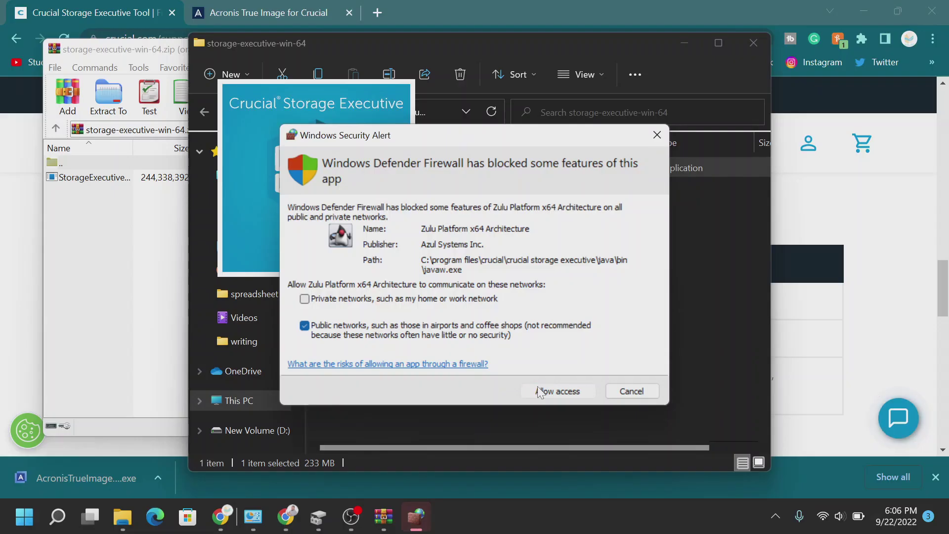
pyautogui.click(539, 393)
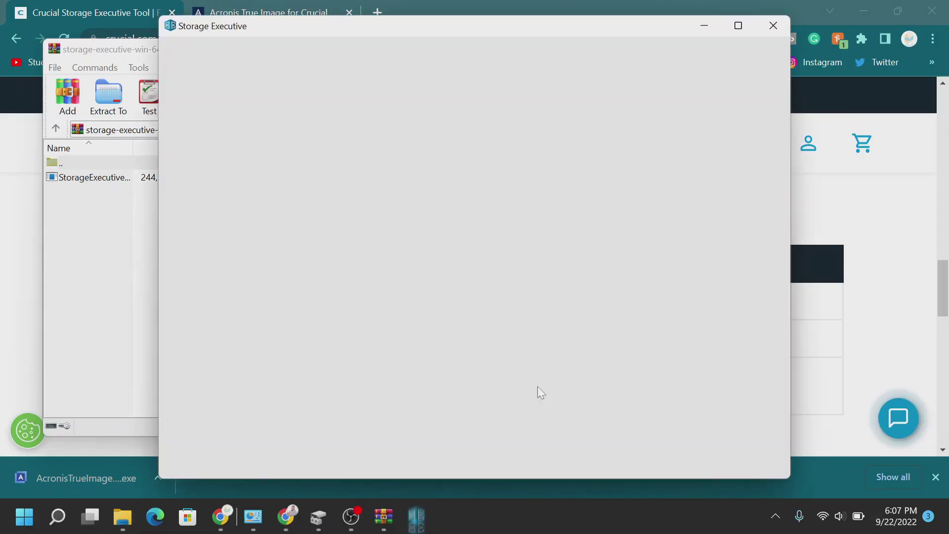
# Step: Run Firmware Updates and confirm Drive1's firmware M6CR013 is up to date
pyautogui.scroll(-4, 449, 216)
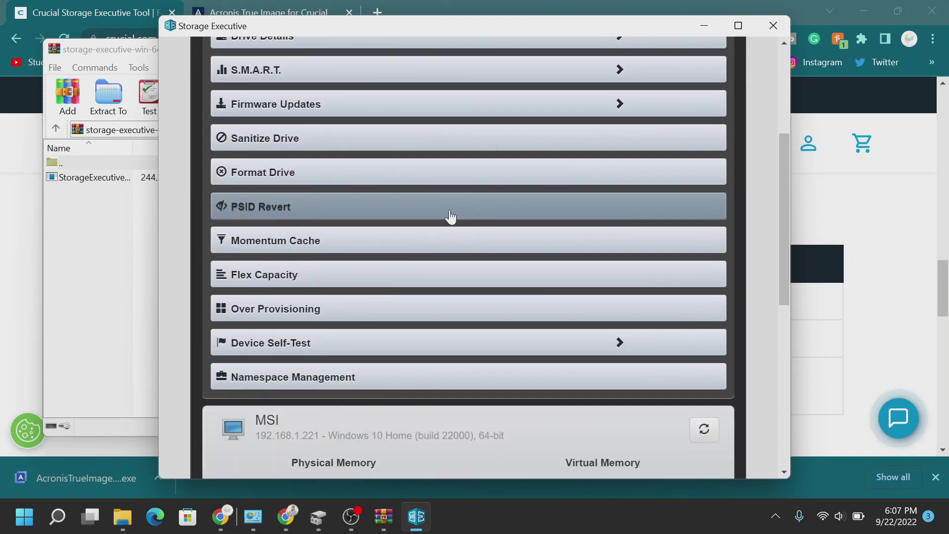
pyautogui.click(740, 251)
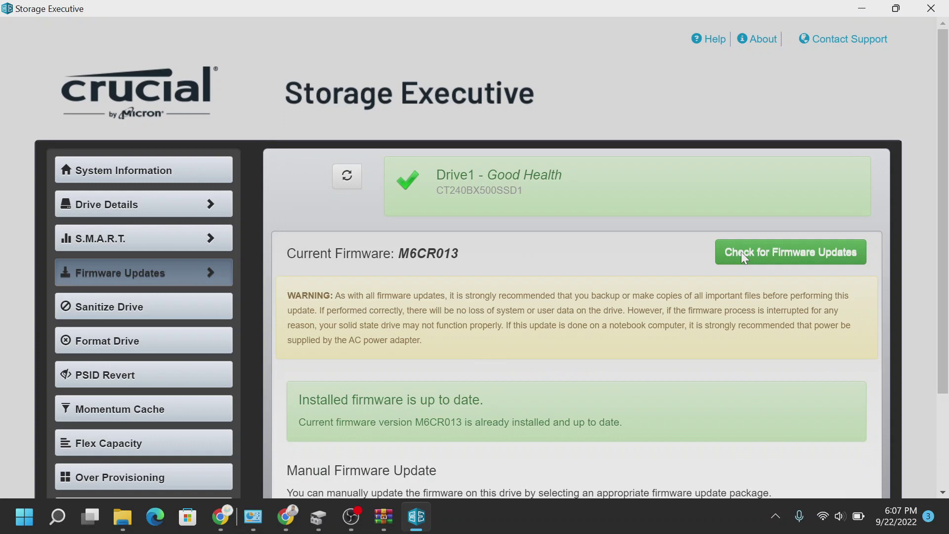
pyautogui.scroll(-2, 289, 350)
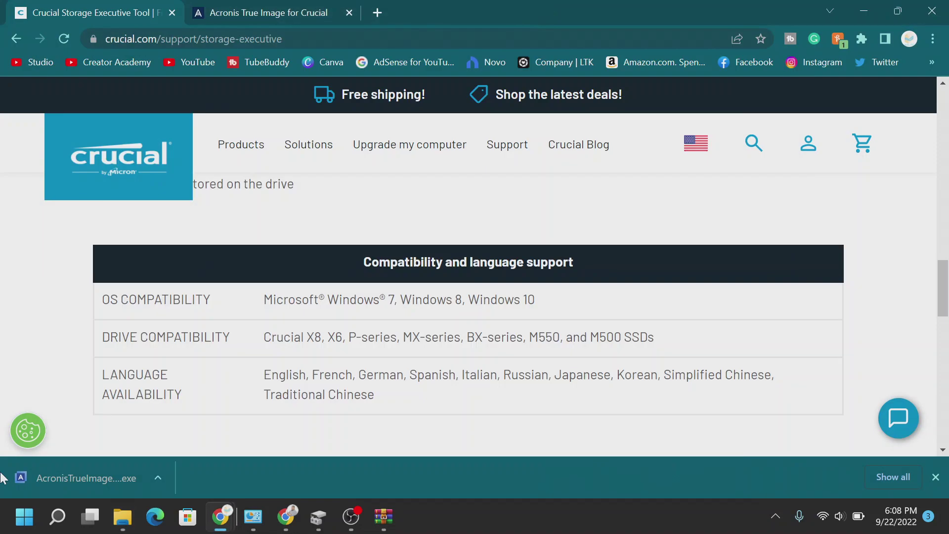
# Step: Launch AcronisTrueImage.exe, accept the license agreement, and start the Clone Disk Wizard
pyautogui.click(73, 474)
pyautogui.click(406, 379)
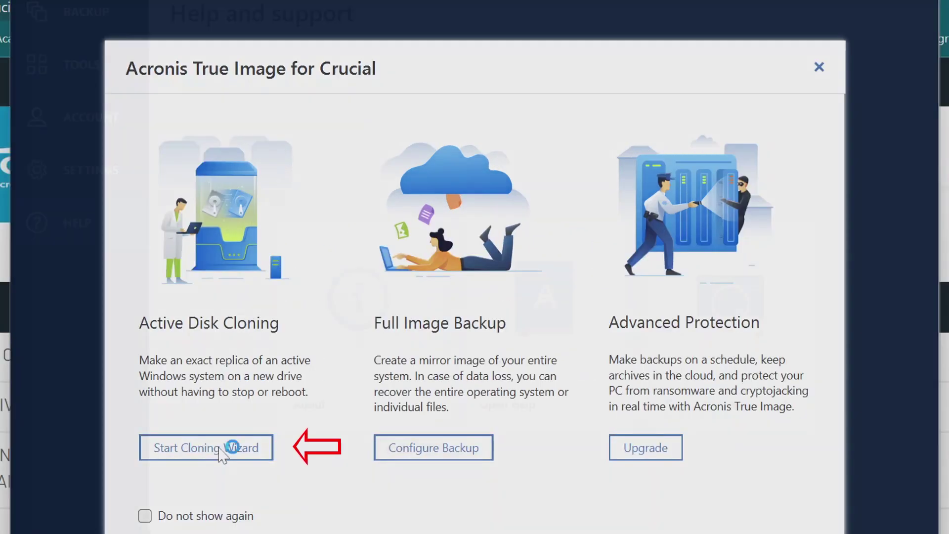
pyautogui.click(220, 447)
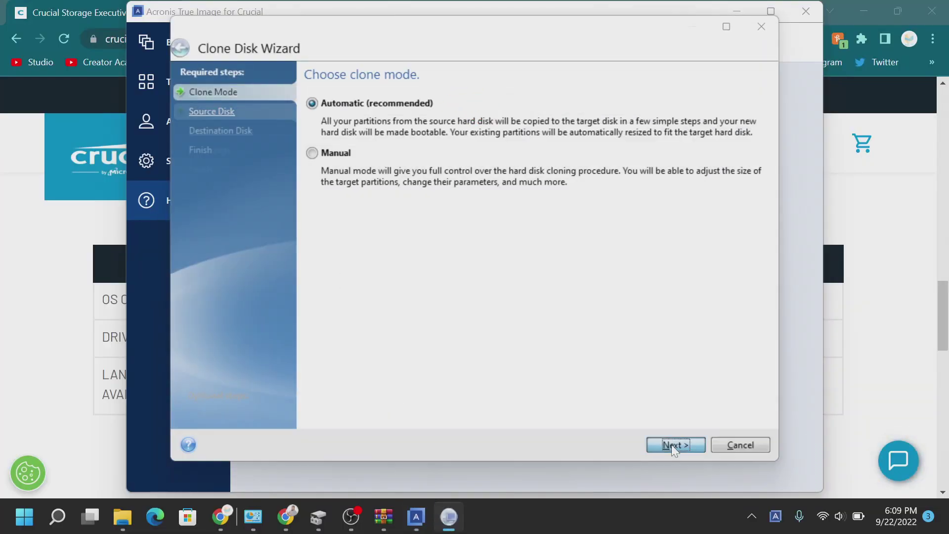
# Step: Select the 953.9 GB Disk 1 as source and CT240BX500SSD1 as target, accepting data erasure
pyautogui.click(671, 445)
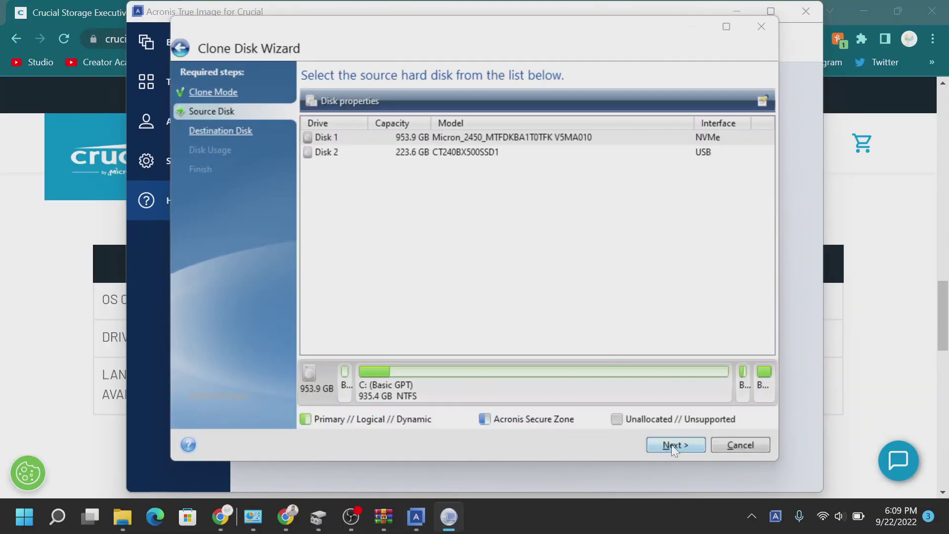
pyautogui.click(535, 137)
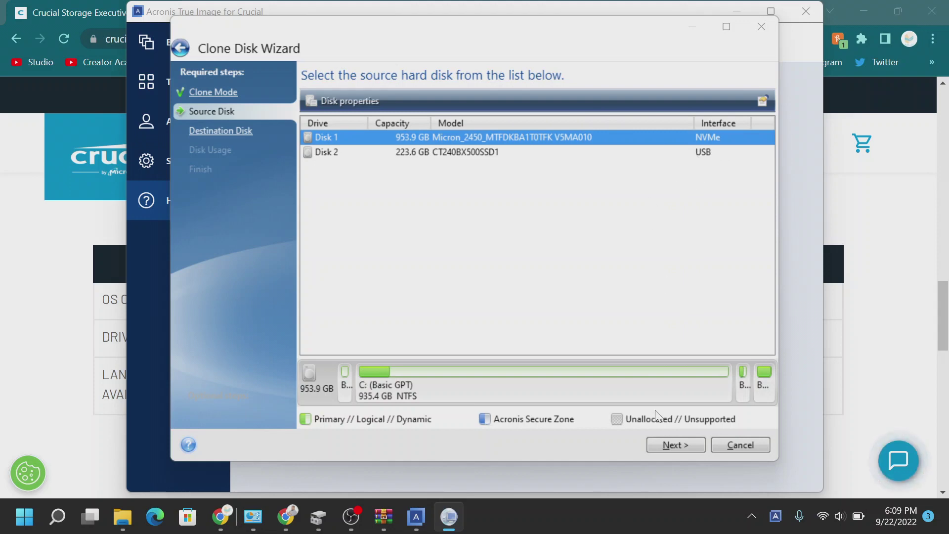
pyautogui.click(675, 444)
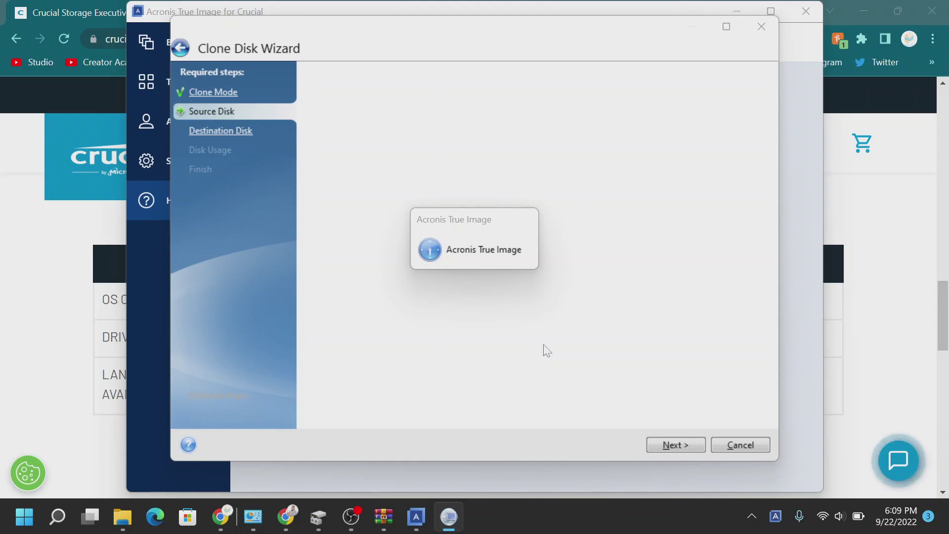
pyautogui.click(312, 153)
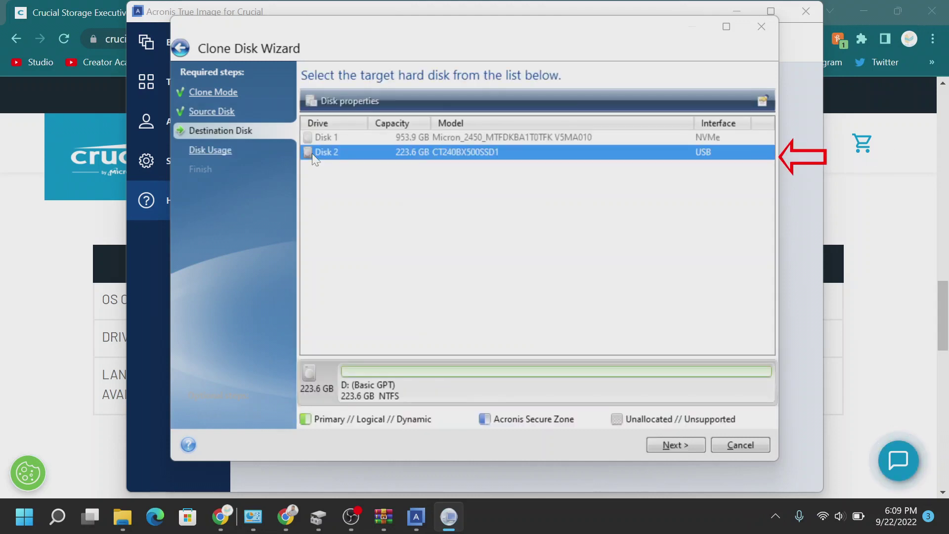
pyautogui.click(628, 282)
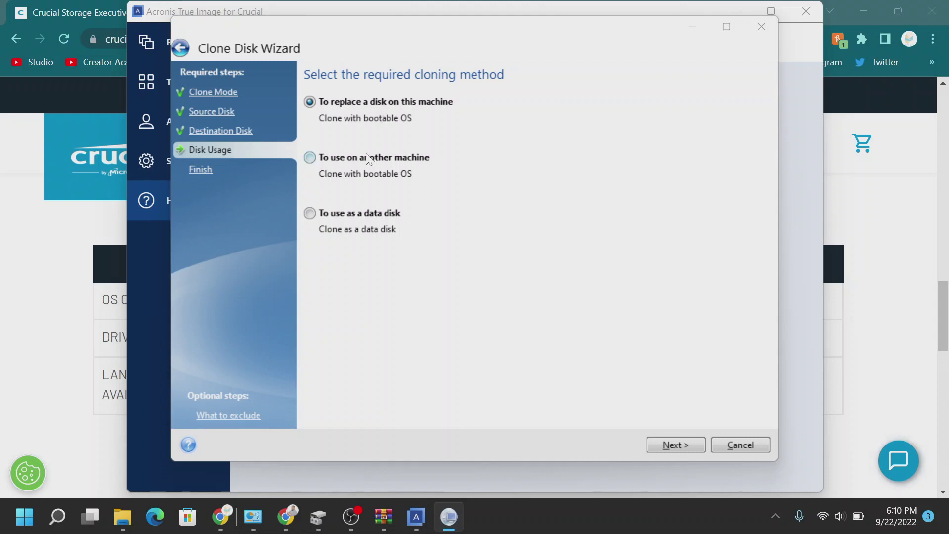
# Step: Choose the 'To use on another machine' cloning method on the Disk Usage page
pyautogui.click(309, 157)
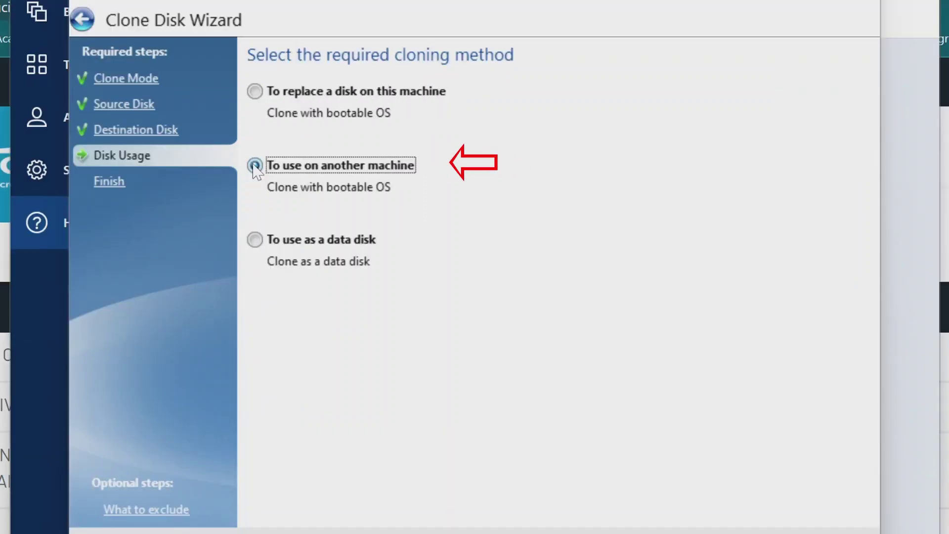